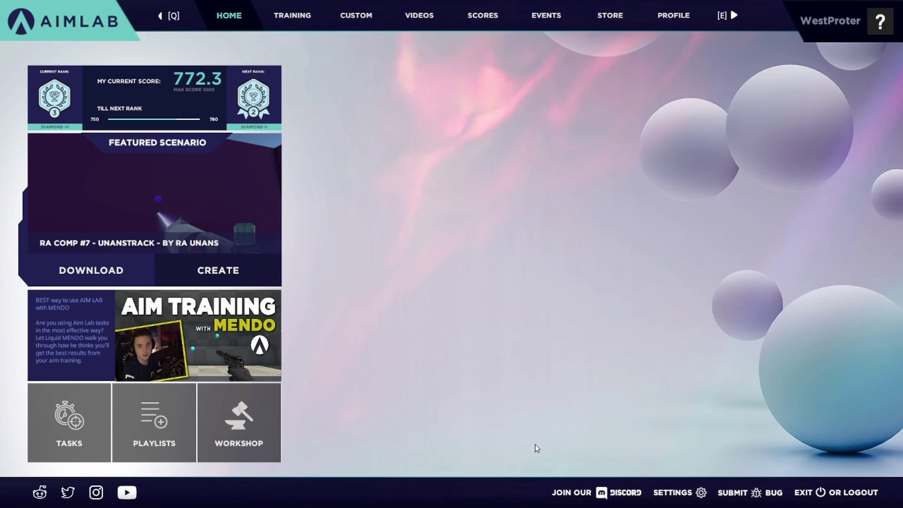
In the control settings, change Sensitivity Options to Advanced so the additional sensitivity settings are available
click(673, 492)
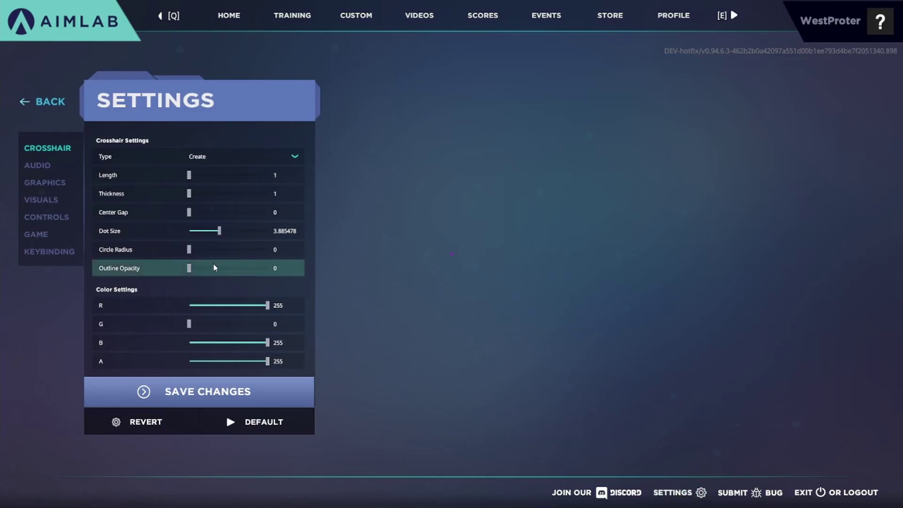
click(53, 219)
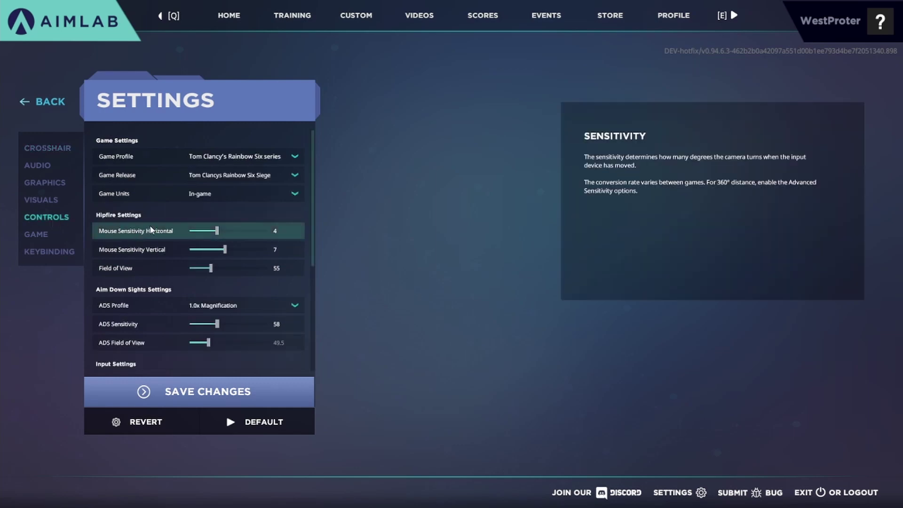
scroll(151, 229, down, 5)
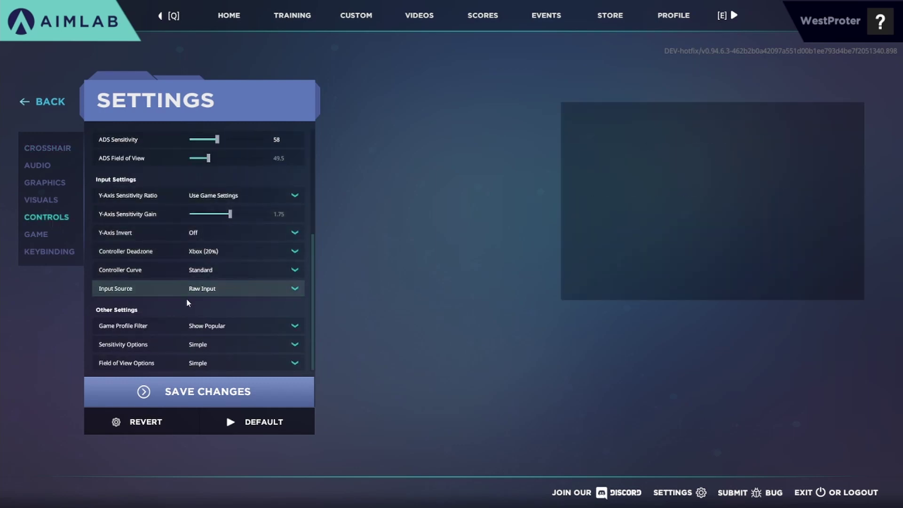
mouse_move(197, 344)
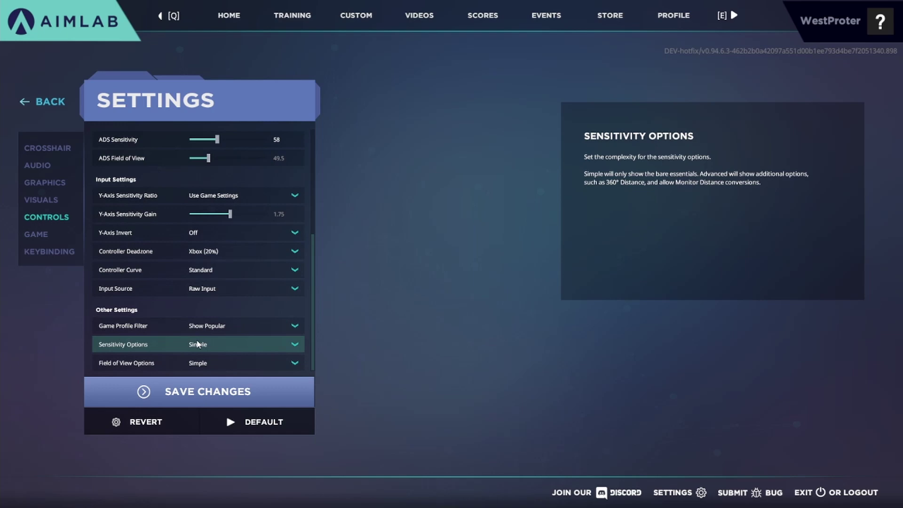
click(198, 344)
click(213, 373)
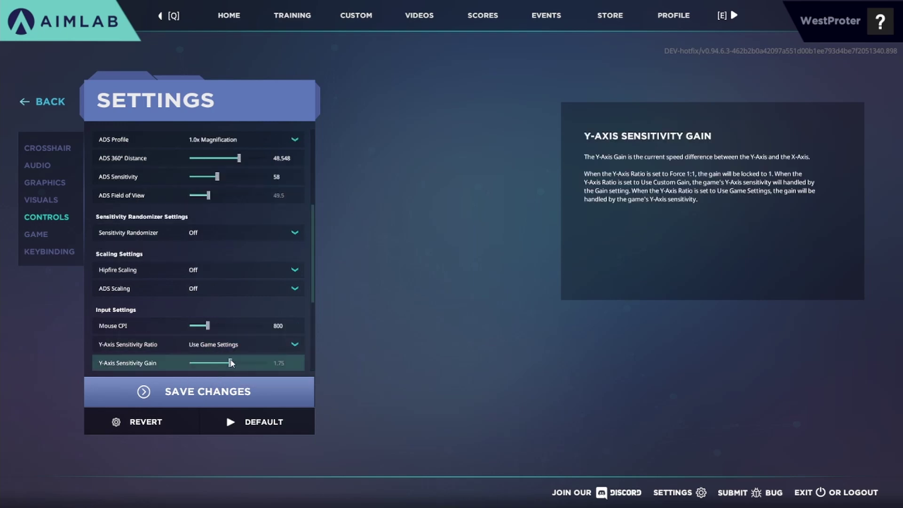
Turn the Sensitivity Randomizer on in the control settings and save the changes
scroll(256, 348, up, 3)
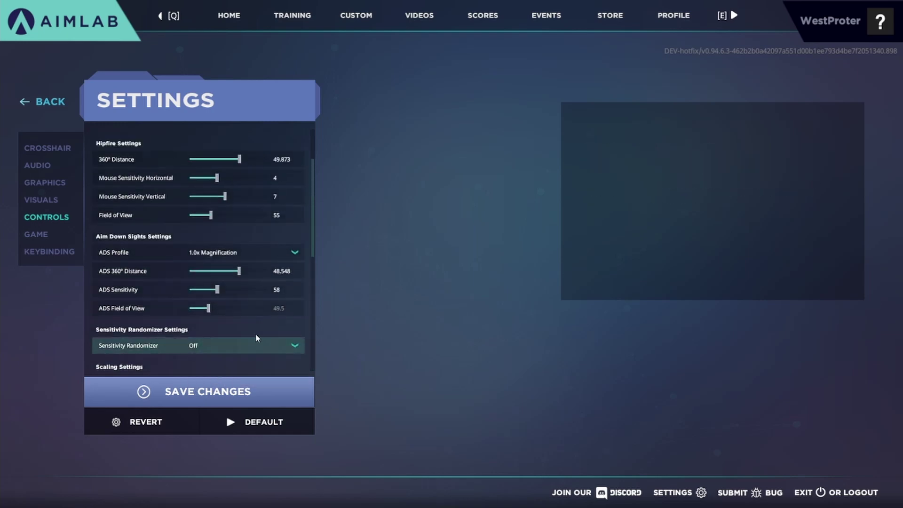
scroll(230, 304, down, 1)
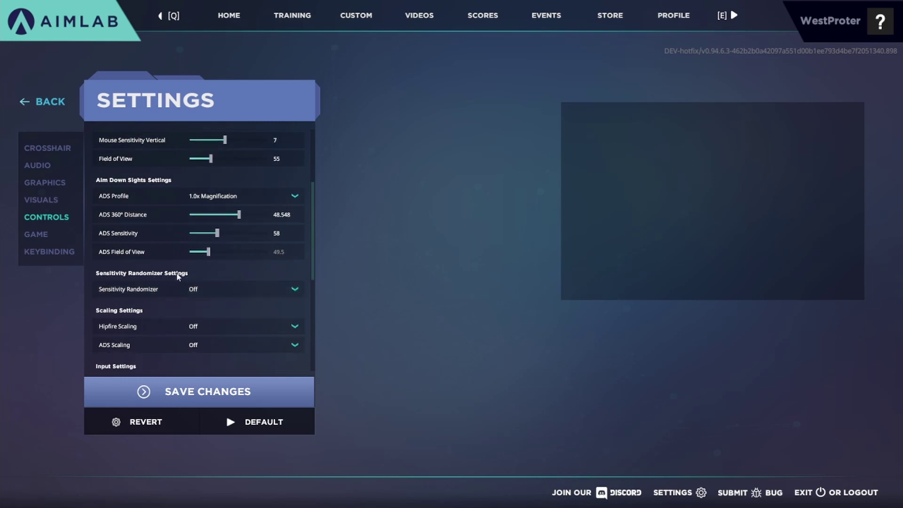
click(197, 291)
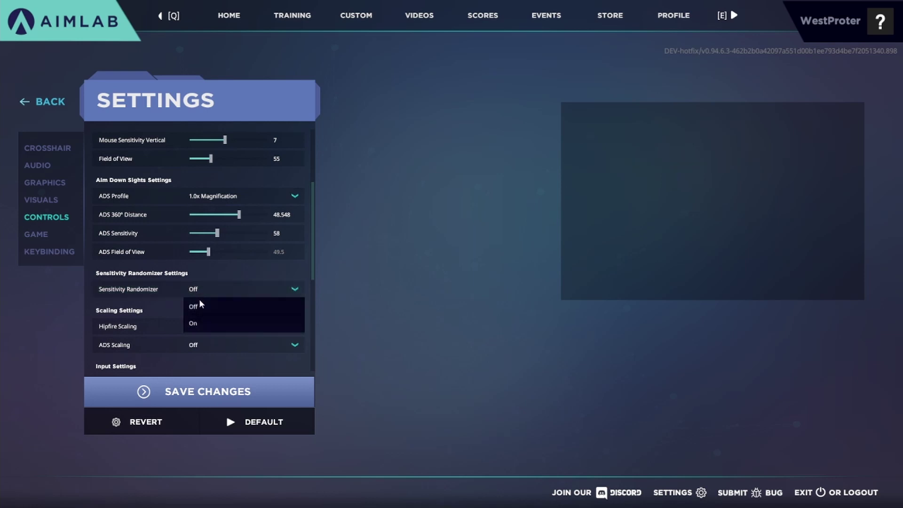
click(206, 326)
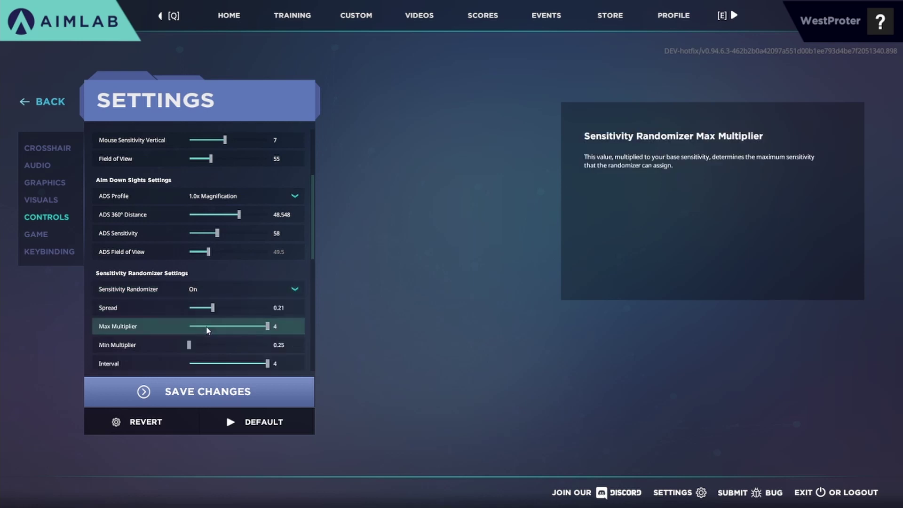
click(224, 389)
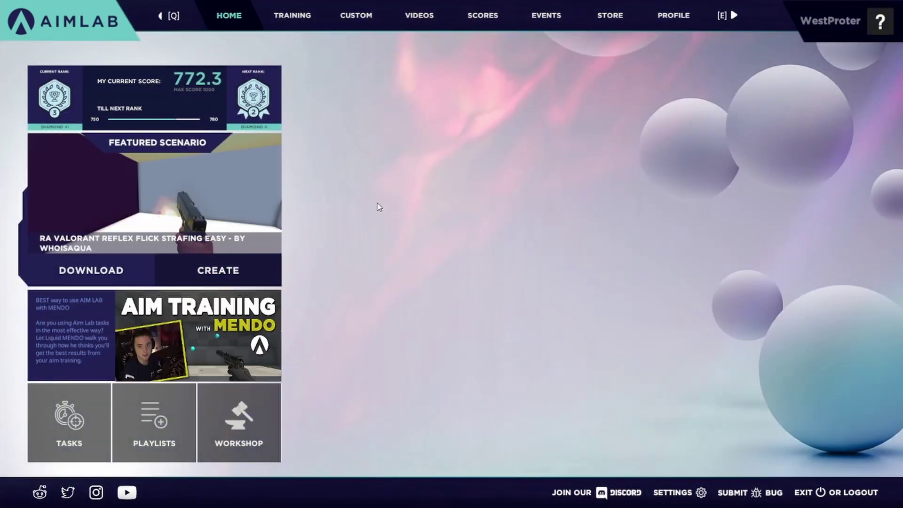
Browse the preset training tasks and list the Sandbox Misc category
click(292, 15)
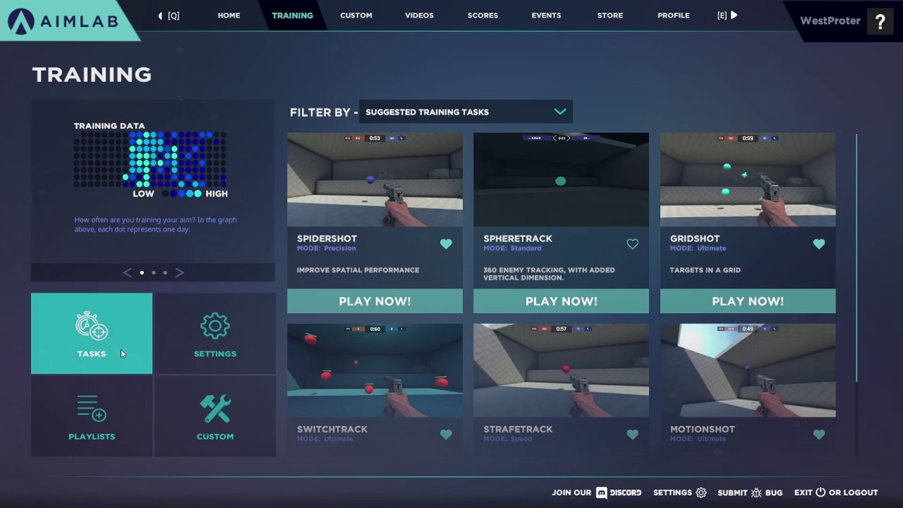
click(116, 349)
scroll(113, 358, down, 1)
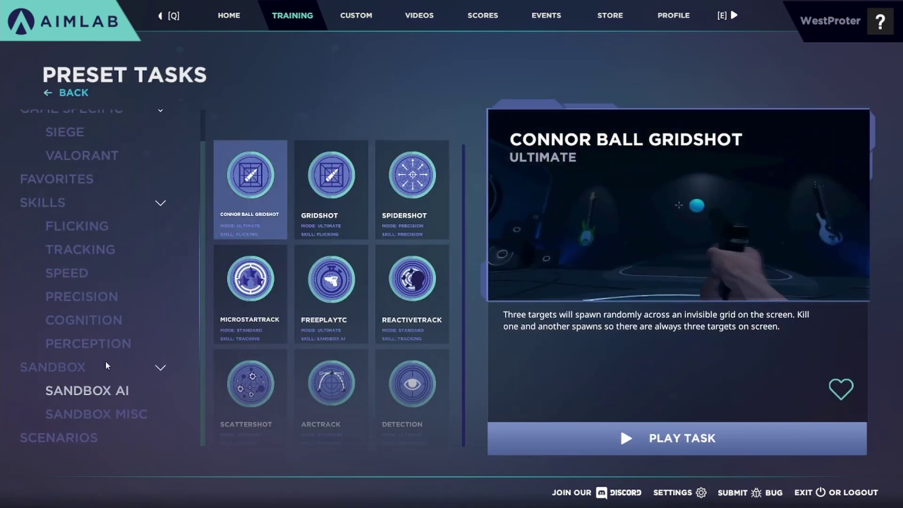
click(94, 391)
click(139, 411)
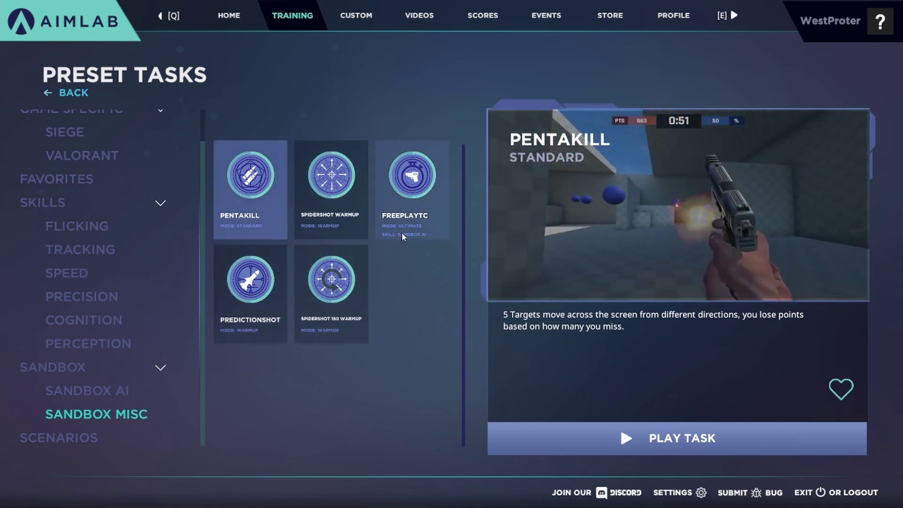
Launch the Spidershot 180 Warmup task on the Graybox map with the 9mm weapon
click(403, 235)
click(332, 292)
click(638, 439)
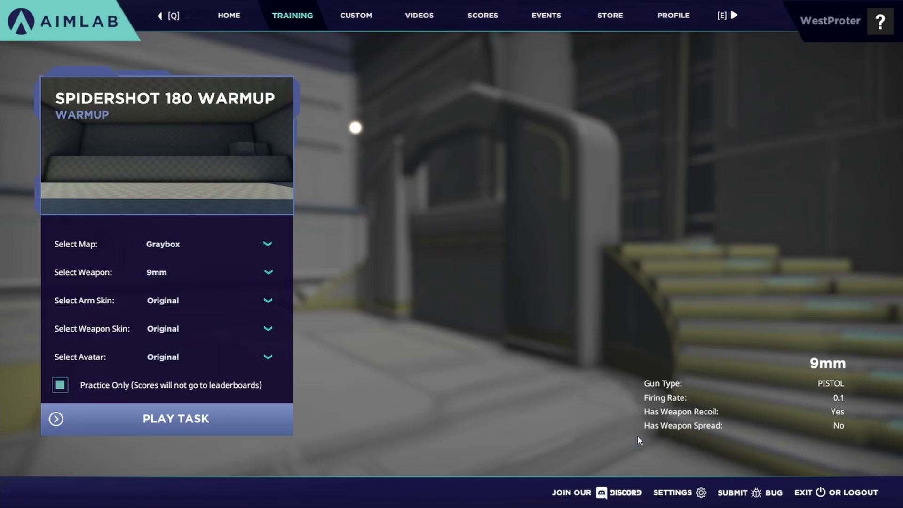
click(231, 410)
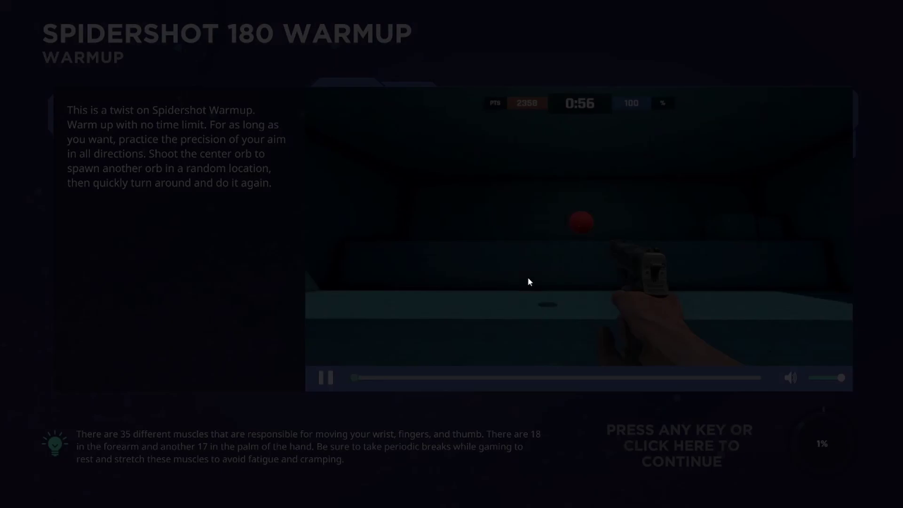
click(528, 278)
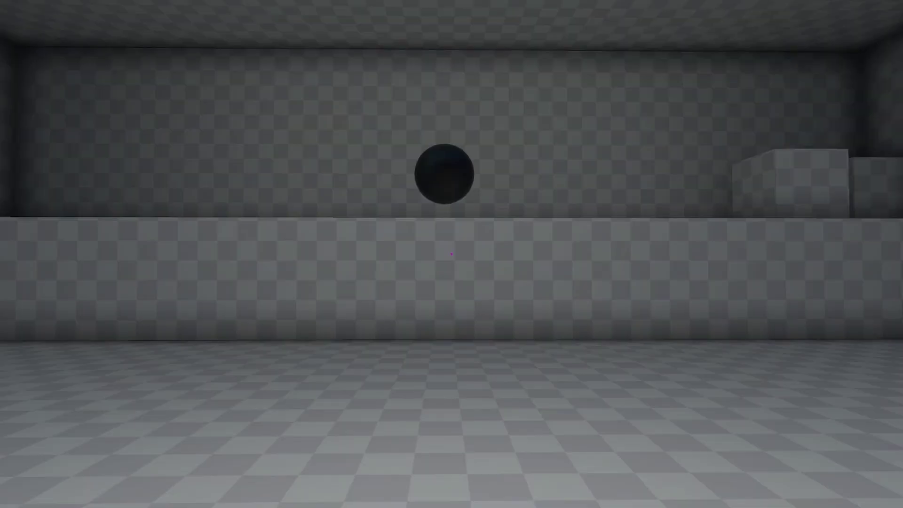
Pause the task, set the Sensitivity Randomizer's Spread to 3, save the changes and resume playing
key(Escape)
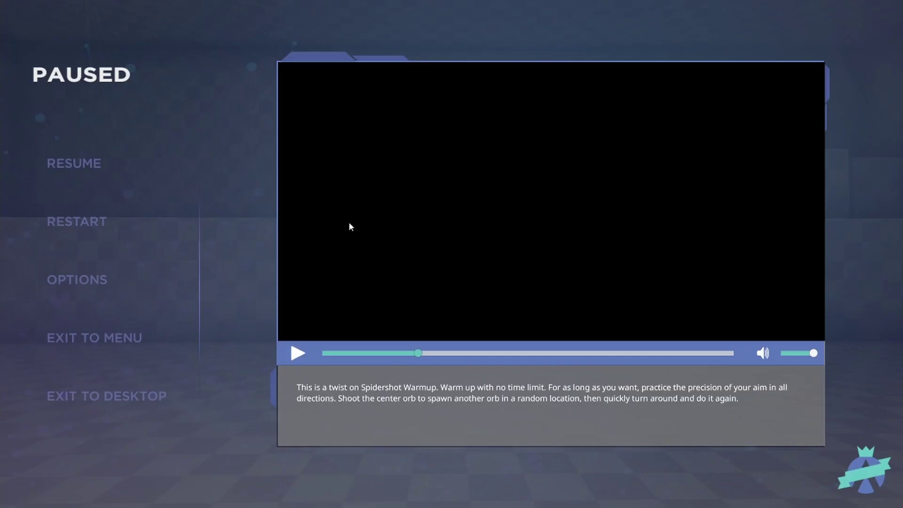
click(91, 280)
mouse_move(170, 270)
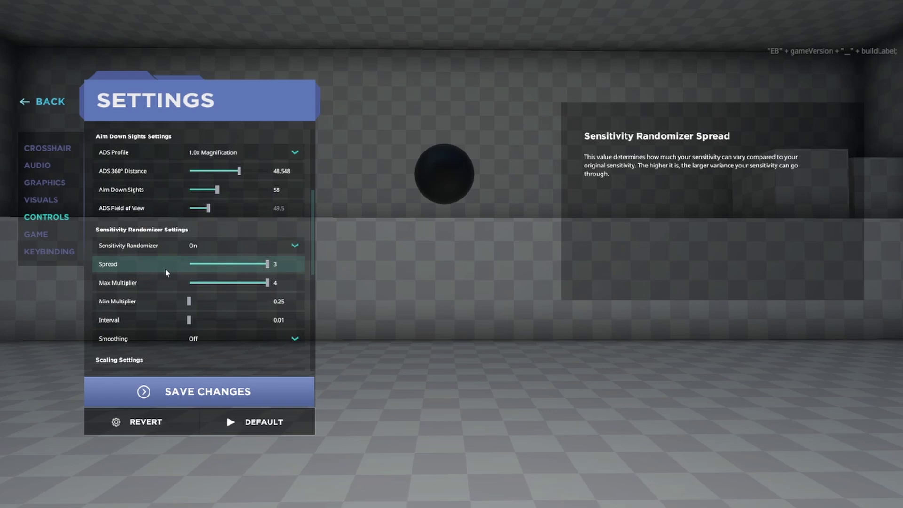
mouse_move(267, 265)
mouse_down()
mouse_move(188, 267)
mouse_move(254, 268)
mouse_up()
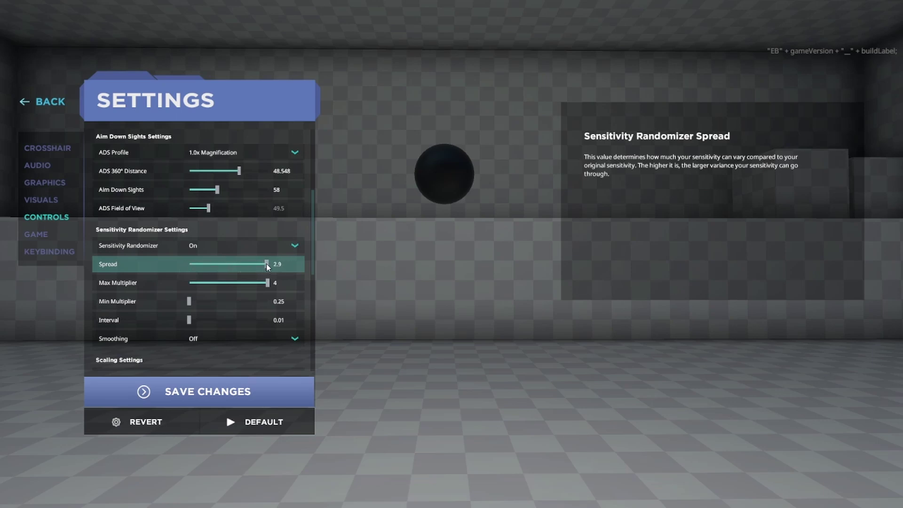
click(266, 391)
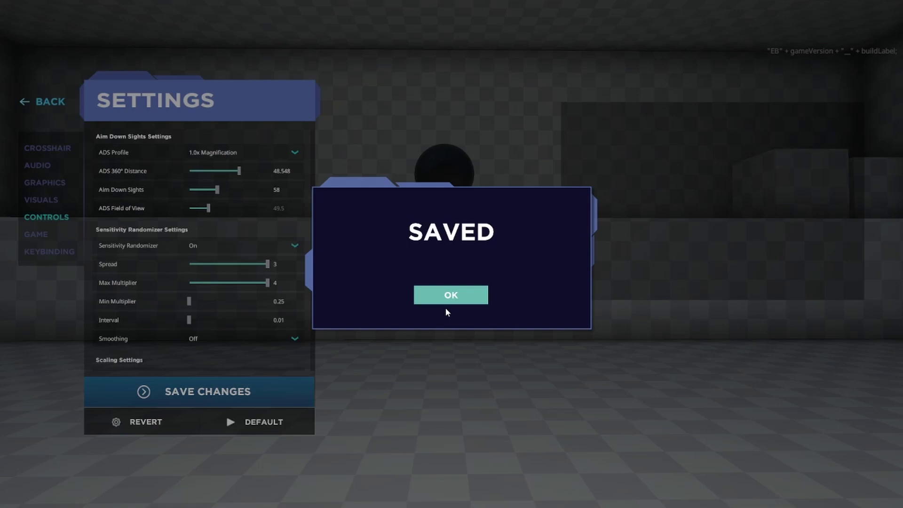
click(463, 301)
click(49, 103)
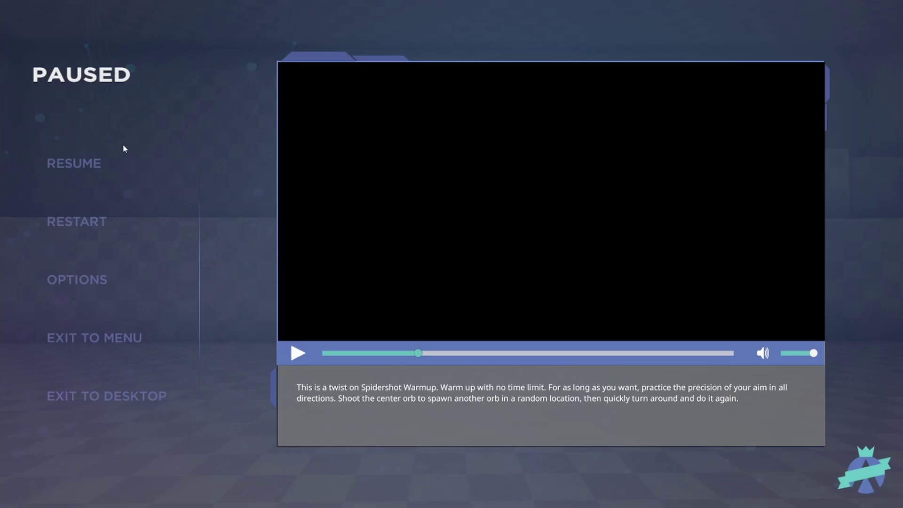
click(71, 162)
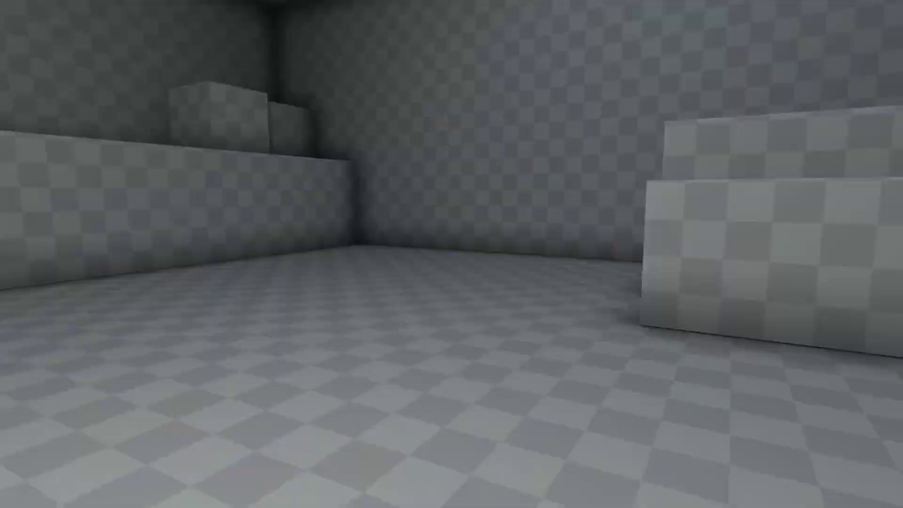
Pause the task again, lower the Sensitivity Randomizer's Spread to 0.01 and save the changes
key(Escape)
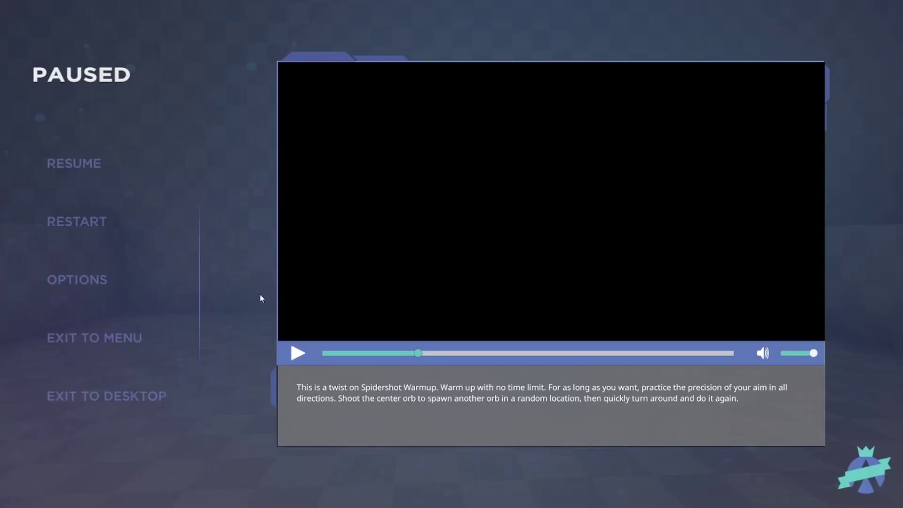
click(71, 287)
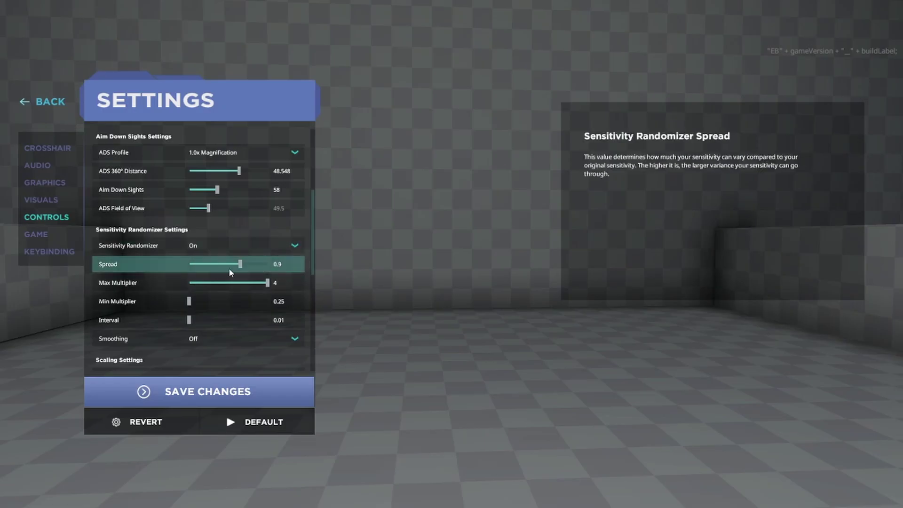
drag(228, 268, 45, 219)
click(212, 394)
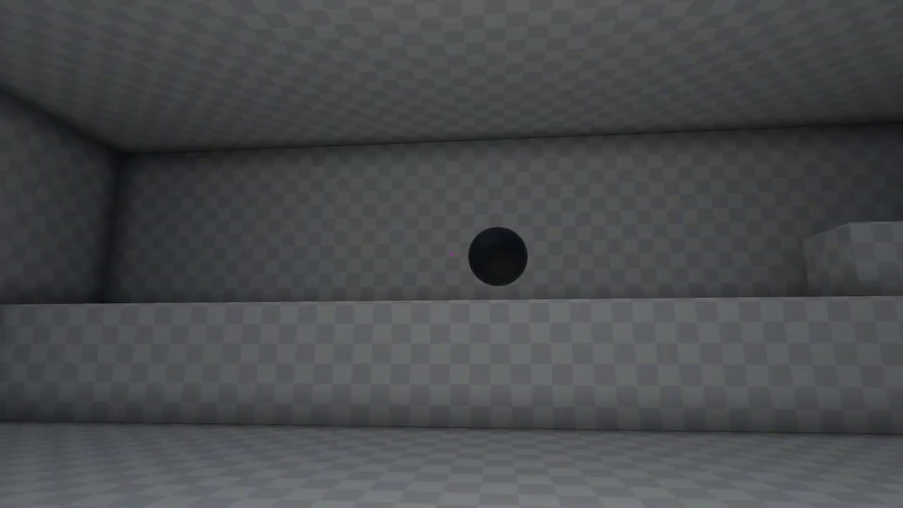
Pause the task and try the randomizer's Max Multiplier and Min Multiplier sliders, ending at 4 and 0.25
key(Escape)
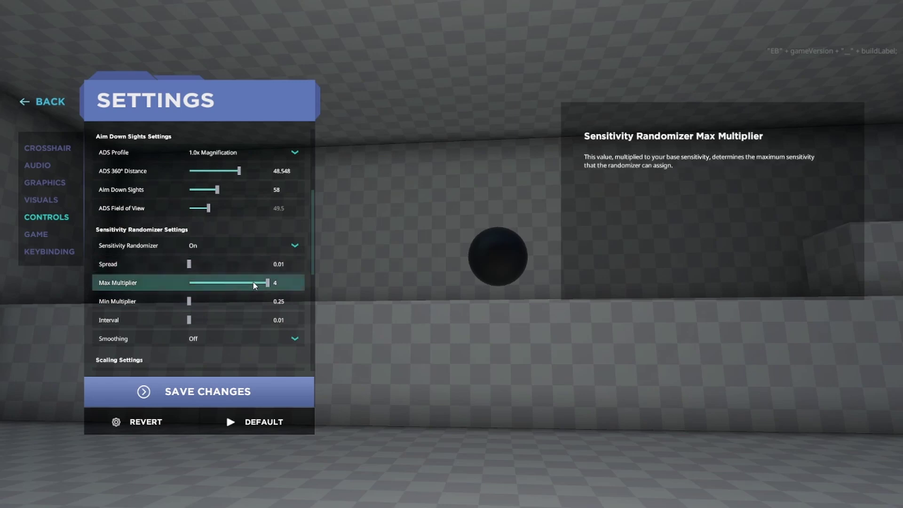
mouse_move(267, 283)
mouse_down()
mouse_move(197, 290)
mouse_move(267, 282)
mouse_up()
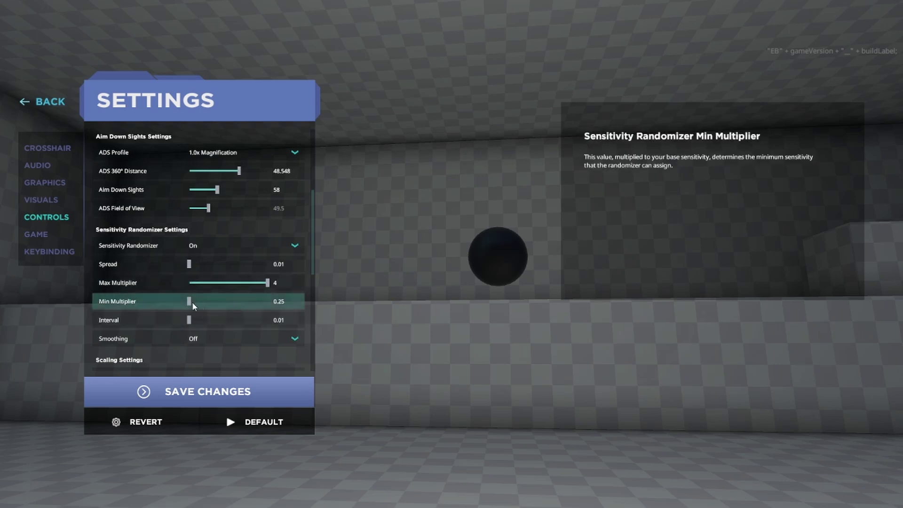
mouse_move(192, 301)
mouse_down()
mouse_move(265, 303)
mouse_move(188, 307)
mouse_up()
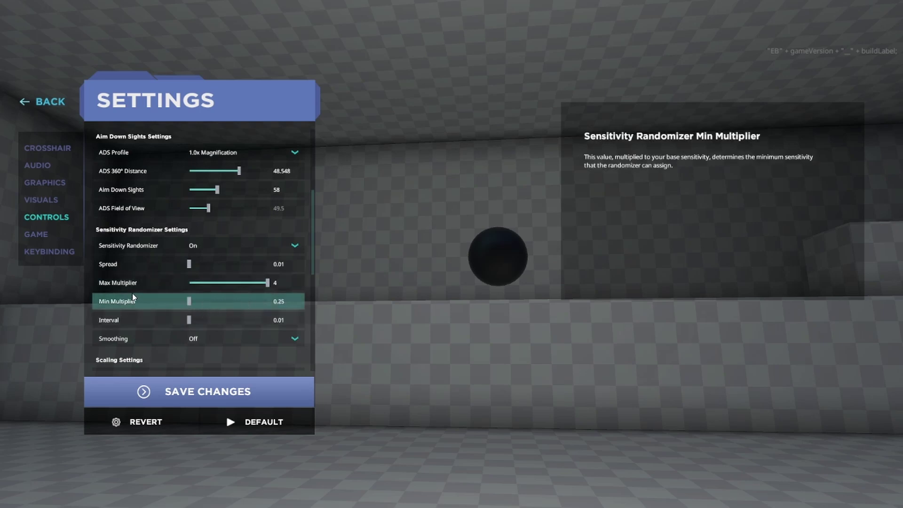
scroll(133, 298, up, 4)
scroll(185, 282, down, 2)
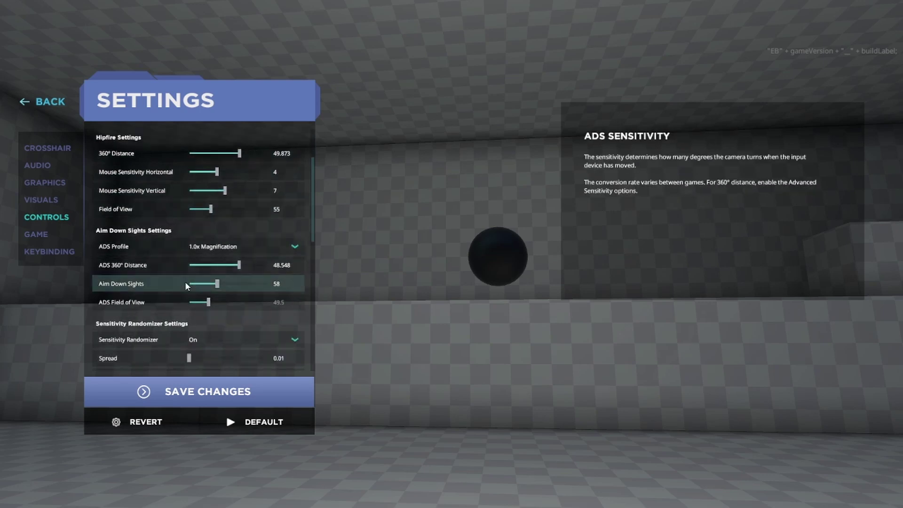
Set the Sensitivity Randomizer's Interval to 0.01, save the changes and resume the task
scroll(185, 281, down, 2)
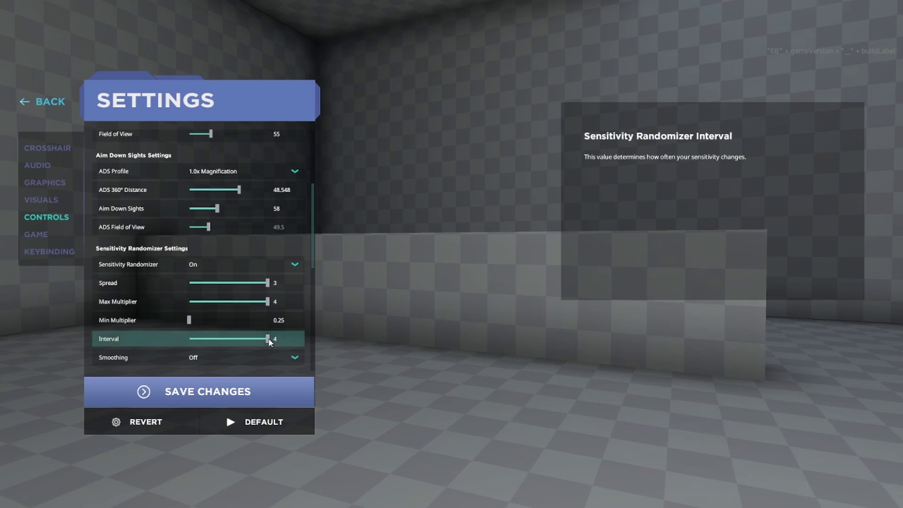
drag(269, 340, 225, 340)
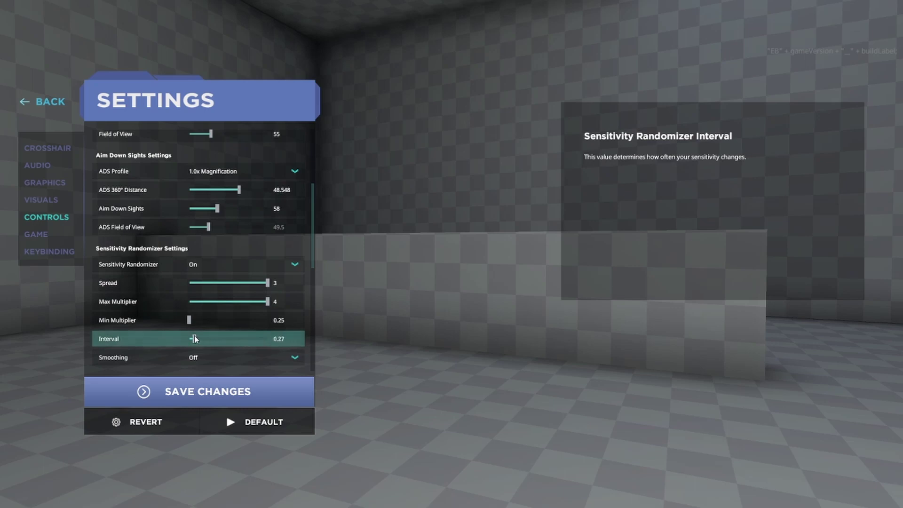
mouse_move(185, 335)
mouse_down()
mouse_move(271, 337)
mouse_move(185, 338)
mouse_up()
click(193, 391)
click(452, 294)
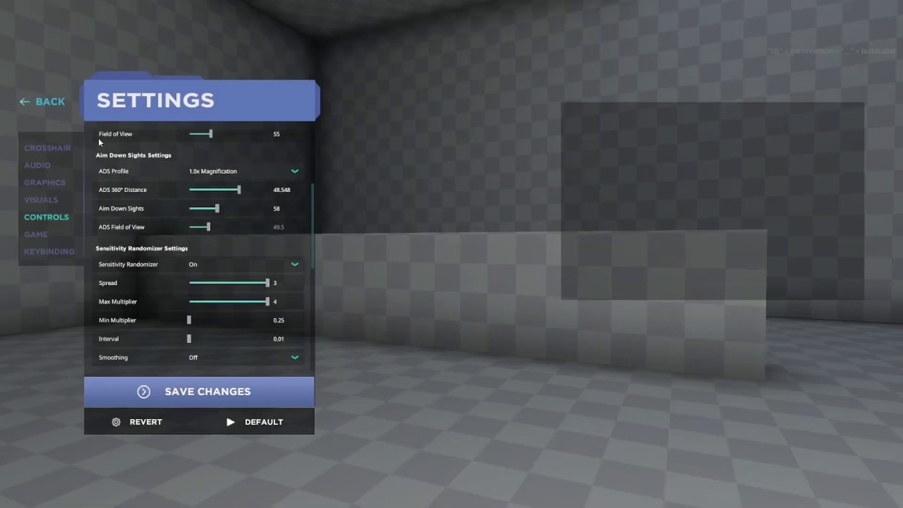
click(32, 103)
click(80, 163)
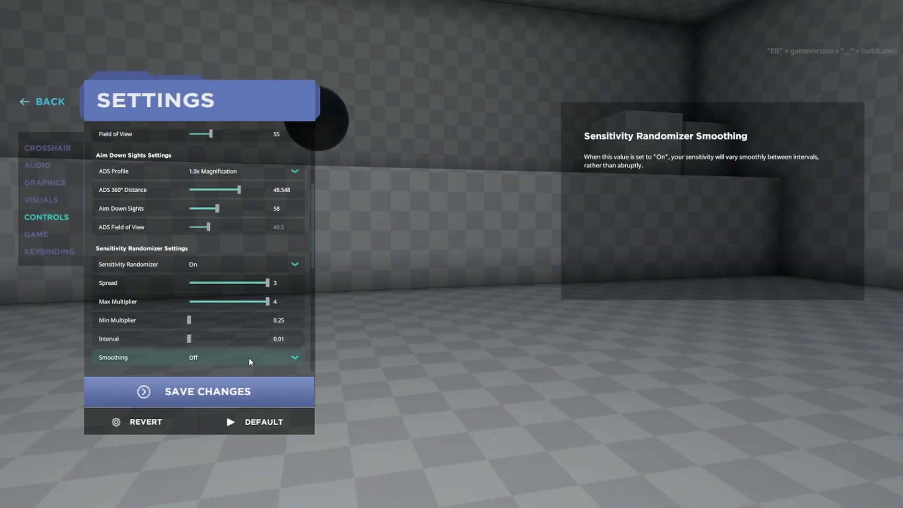
Turn on Smoothing for the Sensitivity Randomizer and save the changes
click(248, 359)
click(250, 389)
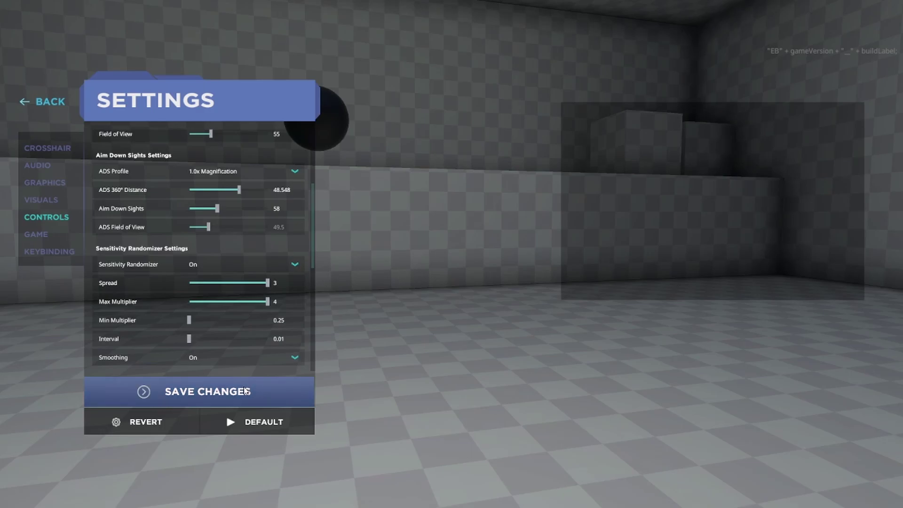
click(245, 390)
click(429, 300)
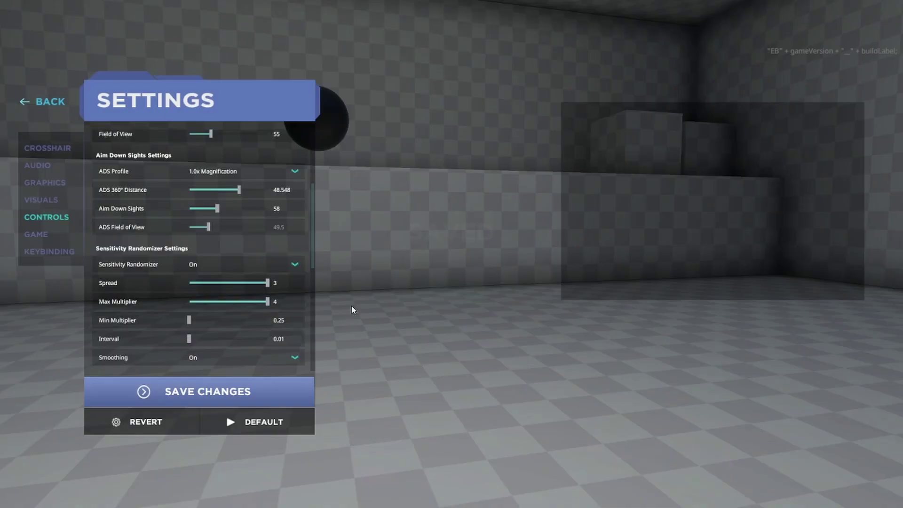
Raise the Sensitivity Randomizer's Interval to 1.896, save the changes and resume the task
drag(198, 337, 226, 339)
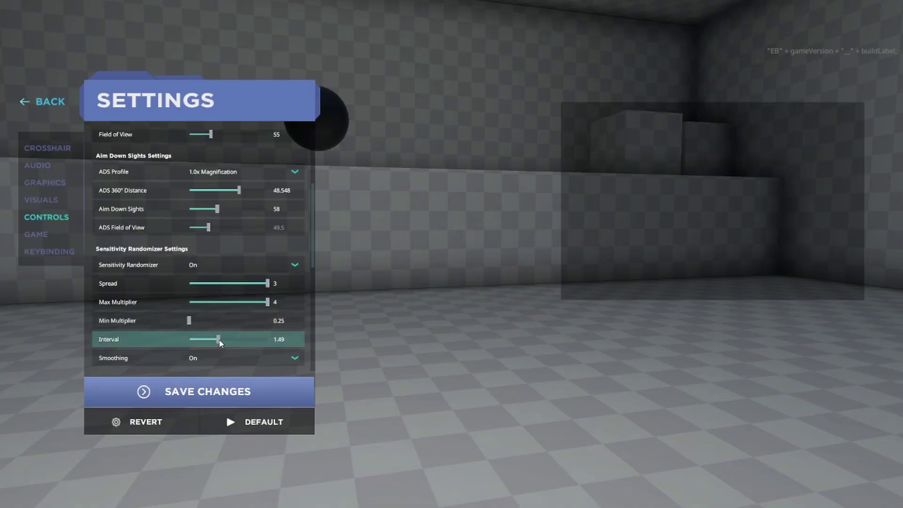
click(207, 392)
click(447, 295)
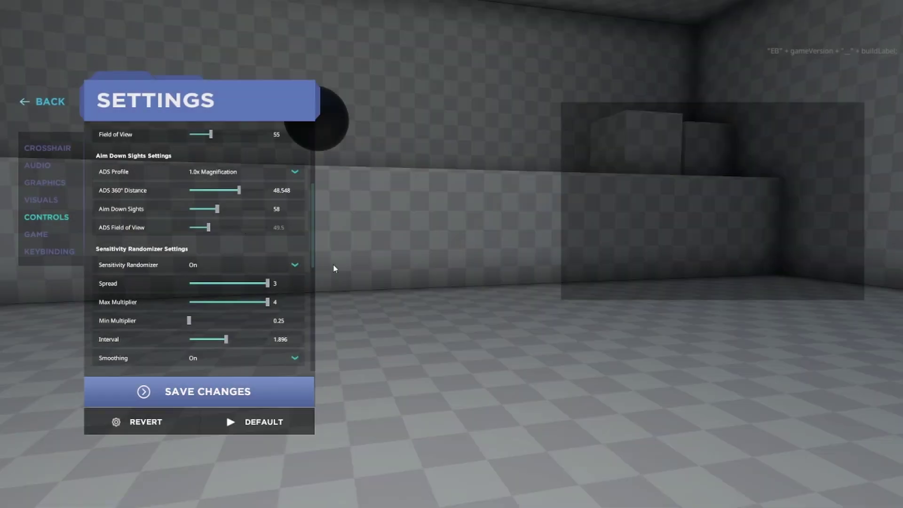
click(29, 106)
click(70, 163)
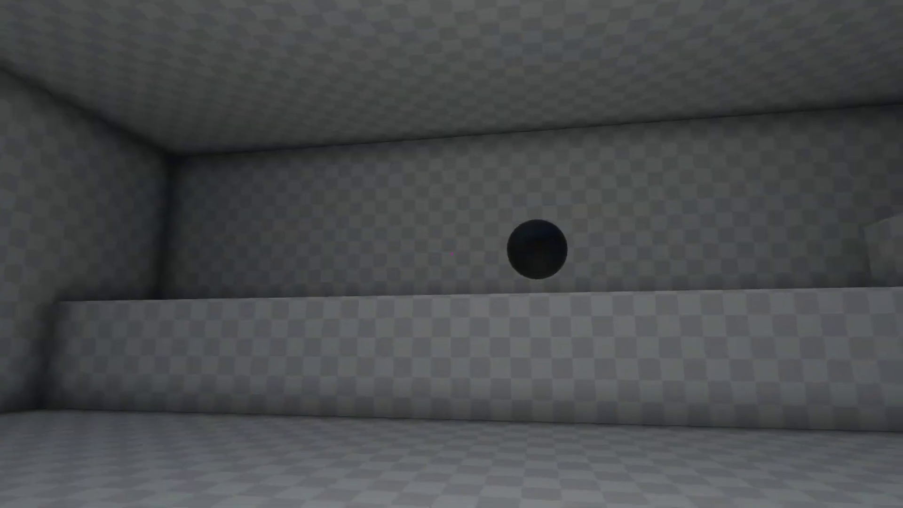
Pause the task and try the randomizer's Interval at its 0.01 minimum, ending at 2.096
key(Escape)
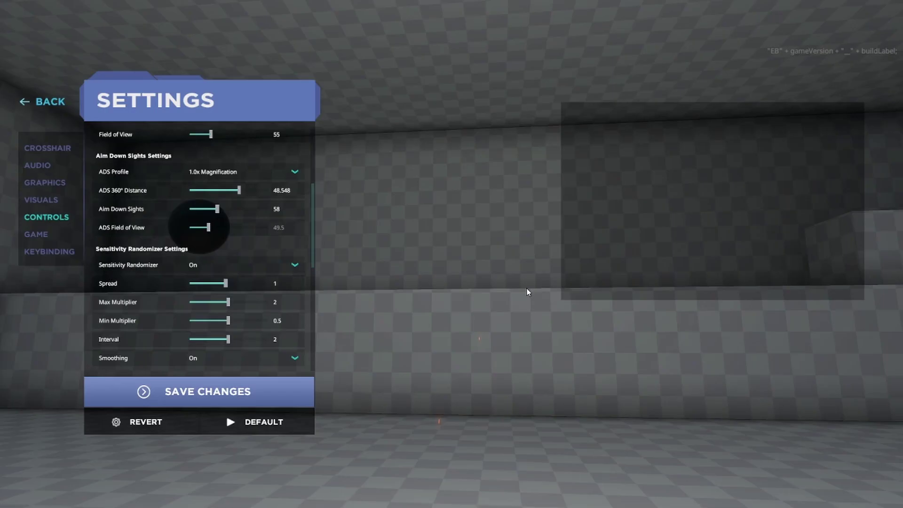
mouse_move(282, 304)
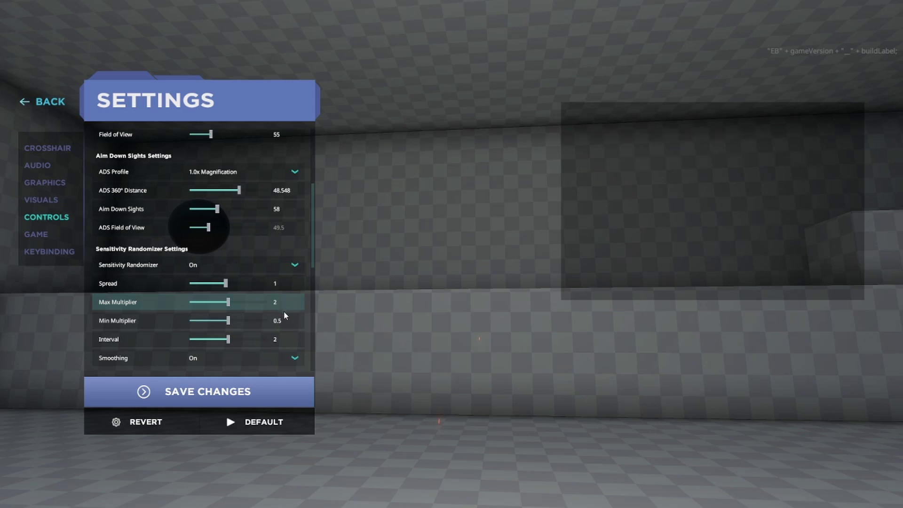
mouse_move(285, 322)
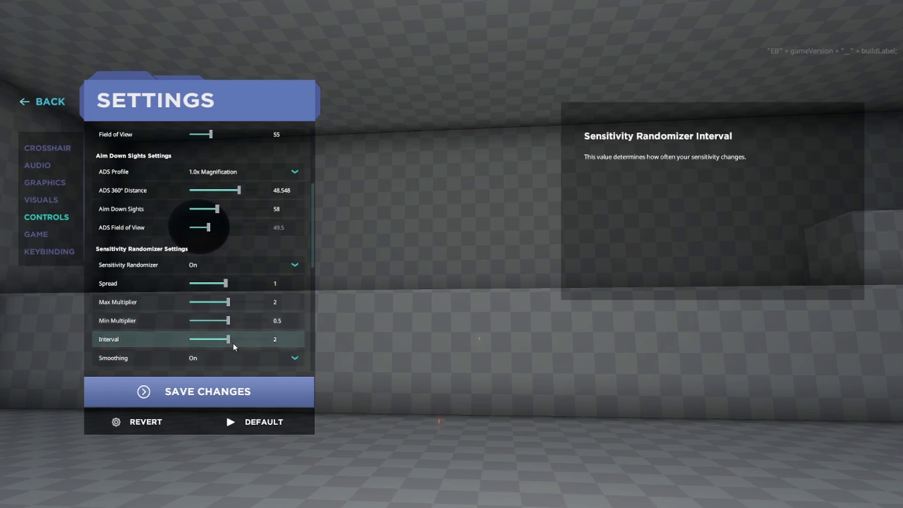
drag(228, 342, 182, 346)
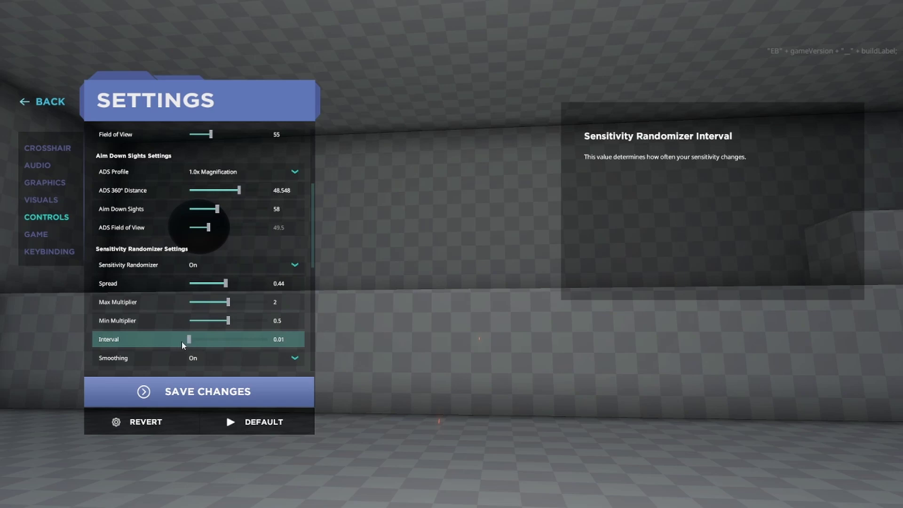
drag(188, 344, 231, 345)
mouse_move(228, 344)
mouse_down()
mouse_move(262, 344)
mouse_move(184, 344)
mouse_move(230, 338)
mouse_up()
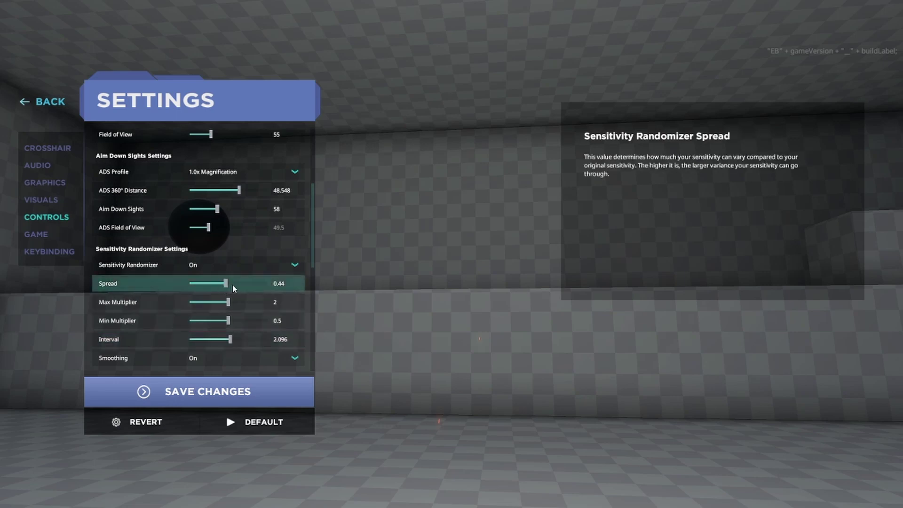
Lower the randomizer's Spread to 0.01, raise it to 0.9, save the changes and resume the task
drag(226, 283, 188, 284)
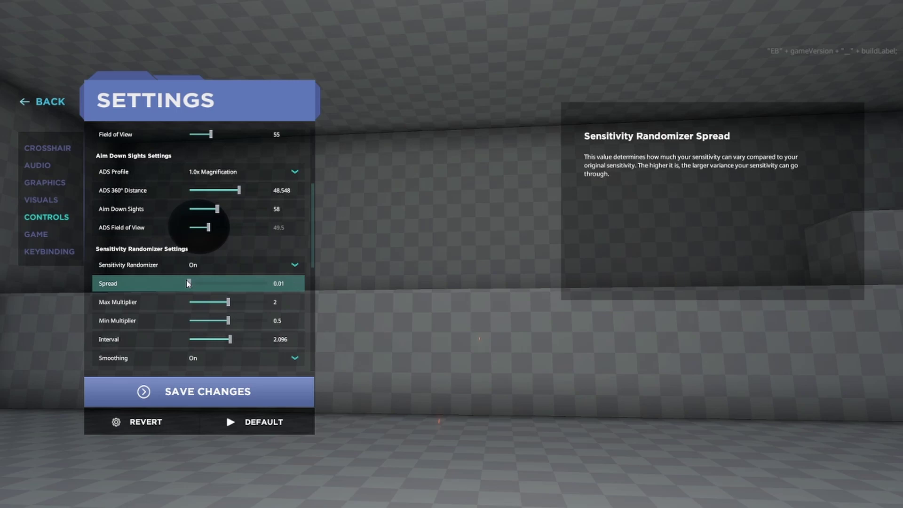
drag(191, 283, 242, 284)
click(225, 393)
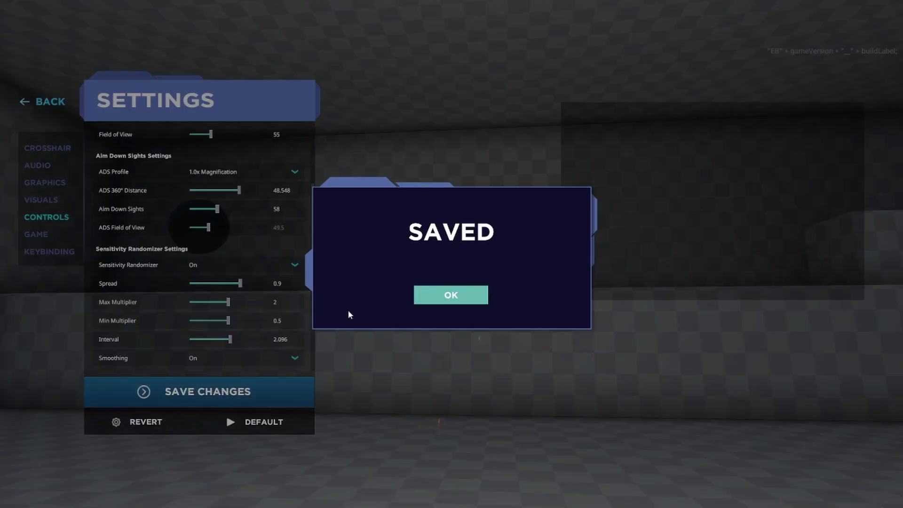
click(474, 296)
click(44, 109)
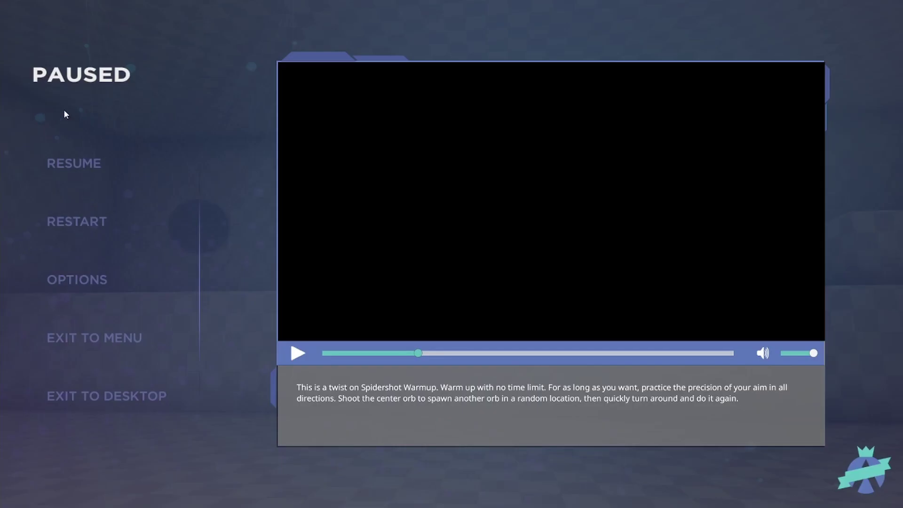
click(71, 165)
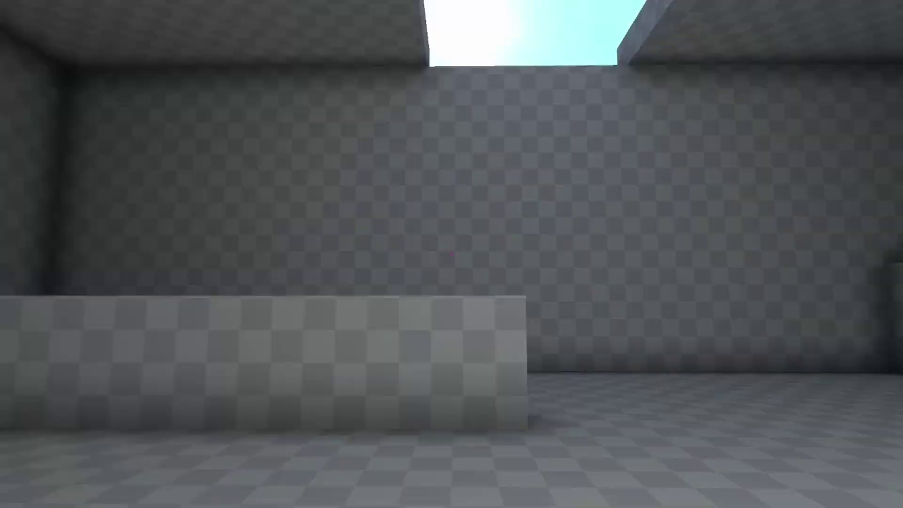